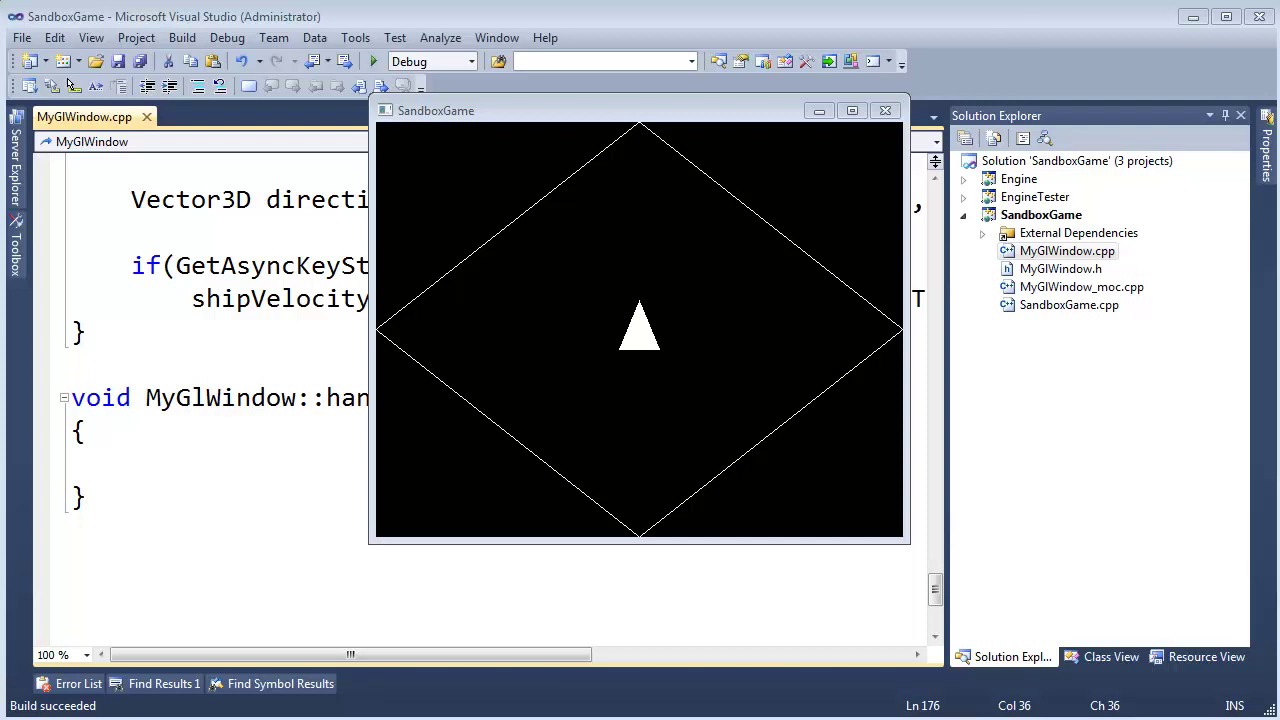
Switch the annotation pen to the Thinner stroke and bring the pen options back up
{"action": "right_click", "coordinate": [257, 35]}
{"action": "right_click", "coordinate": [257, 35]}
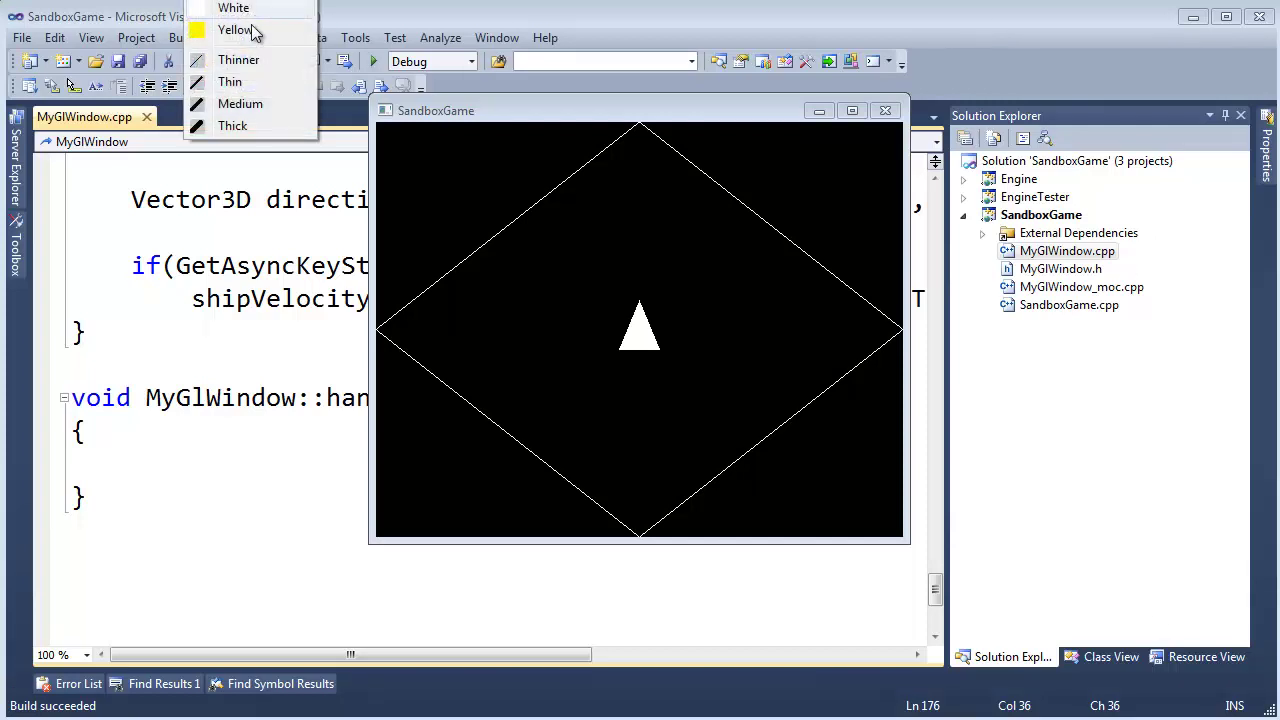
{"action": "left_click", "coordinate": [258, 61]}
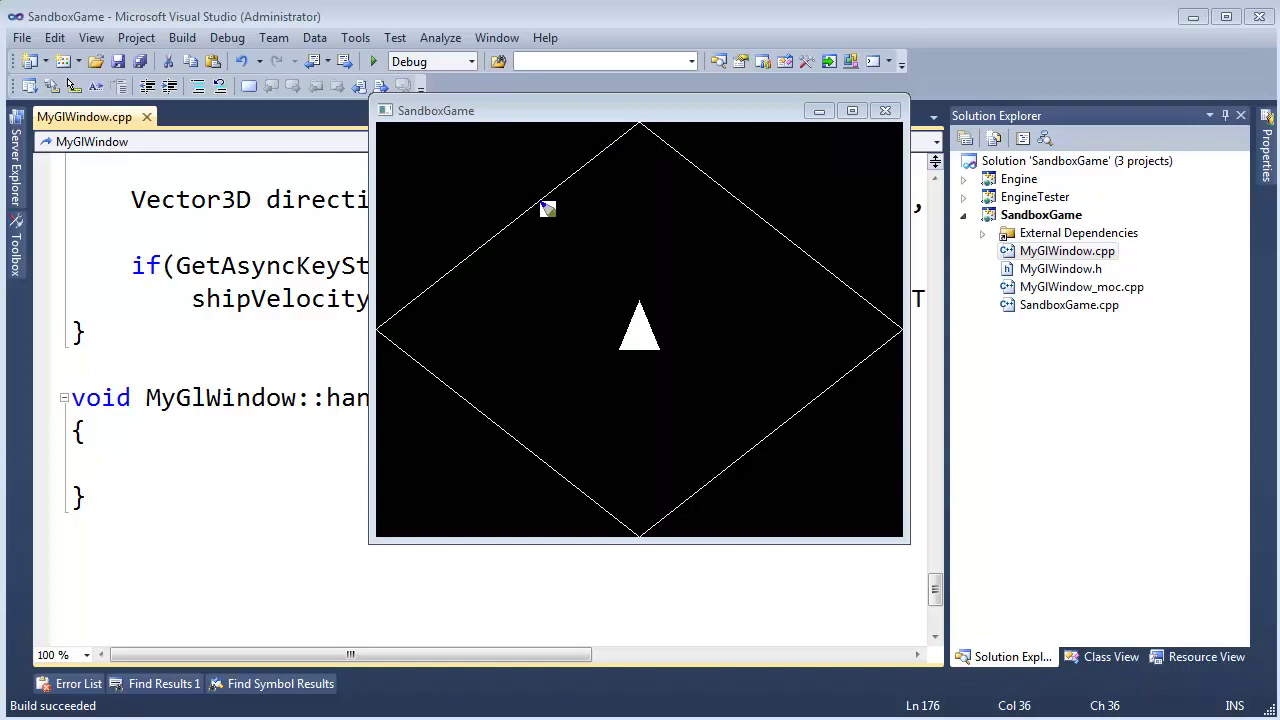
{"action": "right_click", "coordinate": [186, 140]}
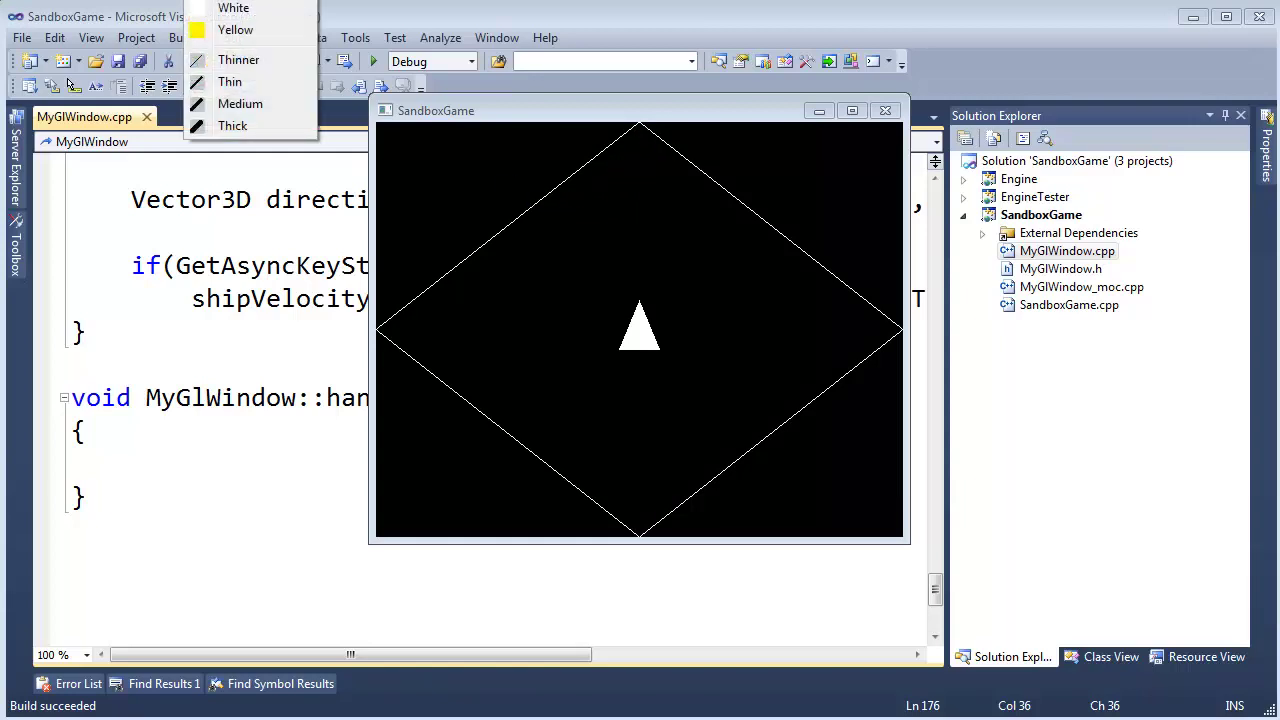
Sketch a green arrow at the upper-left wall and a stroke past the ship, then erase them
{"action": "left_click_drag", "start_coordinate": [519, 222], "coordinate": [544, 240]}
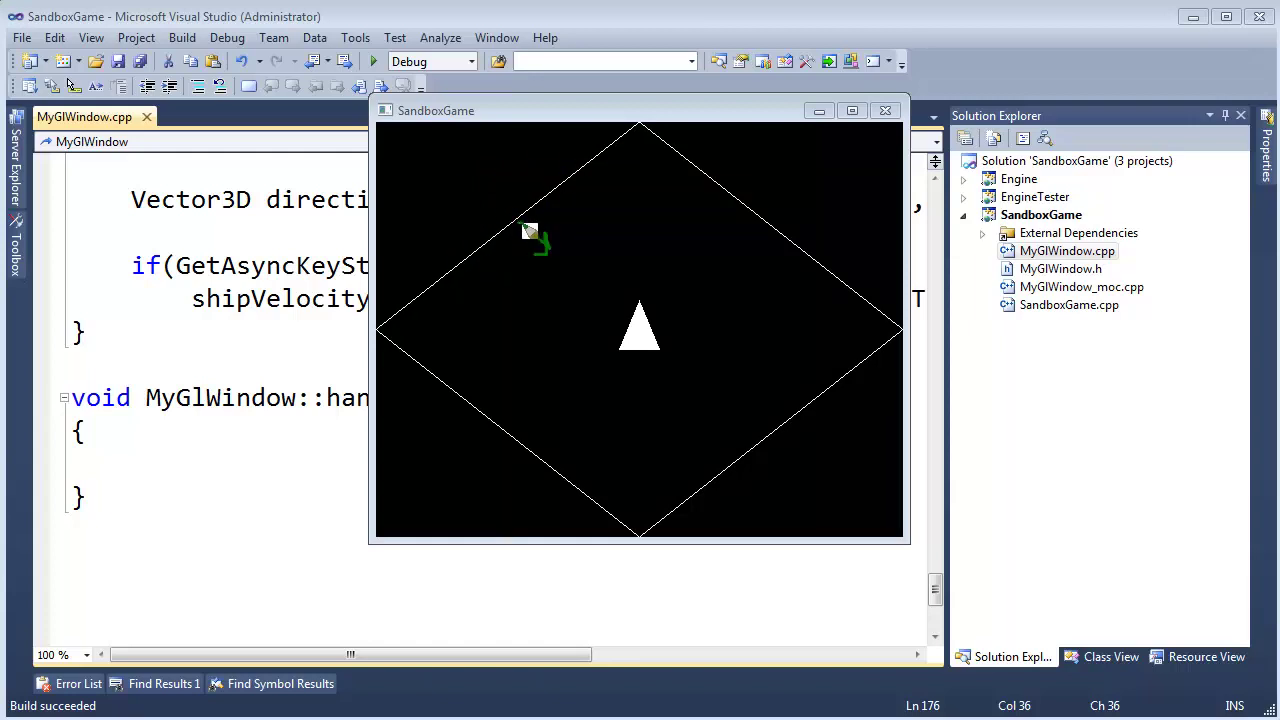
{"action": "mouse_move", "coordinate": [548, 250]}
{"action": "left_mouse_down"}
{"action": "mouse_move", "coordinate": [778, 420]}
{"action": "mouse_move", "coordinate": [781, 445]}
{"action": "left_mouse_up"}
{"action": "key", "text": "e"}
Trace the upper-left and upper-right walls, erase them, and start an arrow down from the top corner
{"action": "mouse_move", "coordinate": [526, 215]}
{"action": "left_mouse_down"}
{"action": "mouse_move", "coordinate": [588, 281]}
{"action": "mouse_move", "coordinate": [582, 272]}
{"action": "left_mouse_up"}
{"action": "left_click_drag", "start_coordinate": [379, 329], "coordinate": [631, 129]}
{"action": "mouse_move", "coordinate": [394, 323]}
{"action": "left_mouse_down"}
{"action": "mouse_move", "coordinate": [388, 313]}
{"action": "mouse_move", "coordinate": [411, 321]}
{"action": "left_mouse_up"}
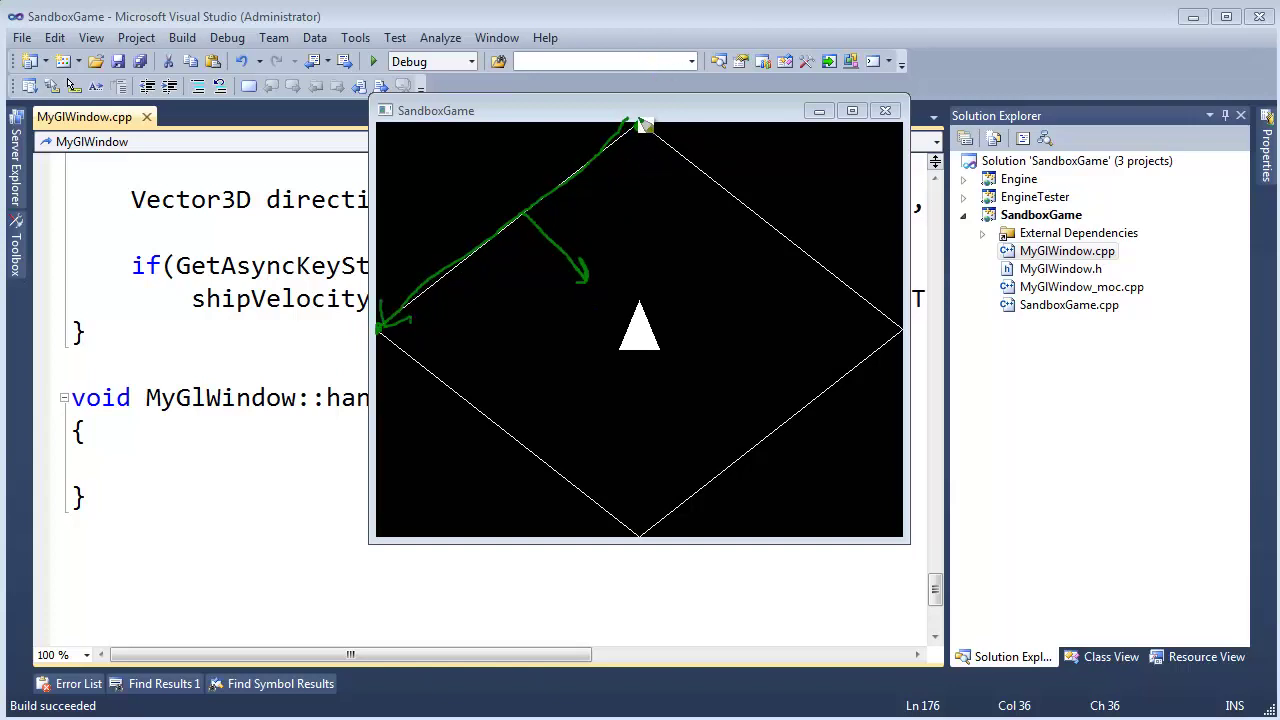
{"action": "mouse_move", "coordinate": [643, 122]}
{"action": "left_mouse_down"}
{"action": "mouse_move", "coordinate": [903, 334]}
{"action": "mouse_move", "coordinate": [862, 340]}
{"action": "left_mouse_up"}
{"action": "key", "text": "e"}
{"action": "mouse_move", "coordinate": [641, 123]}
{"action": "left_mouse_down"}
{"action": "mouse_move", "coordinate": [705, 163]}
{"action": "mouse_move", "coordinate": [700, 187]}
{"action": "mouse_move", "coordinate": [708, 175]}
{"action": "left_mouse_up"}
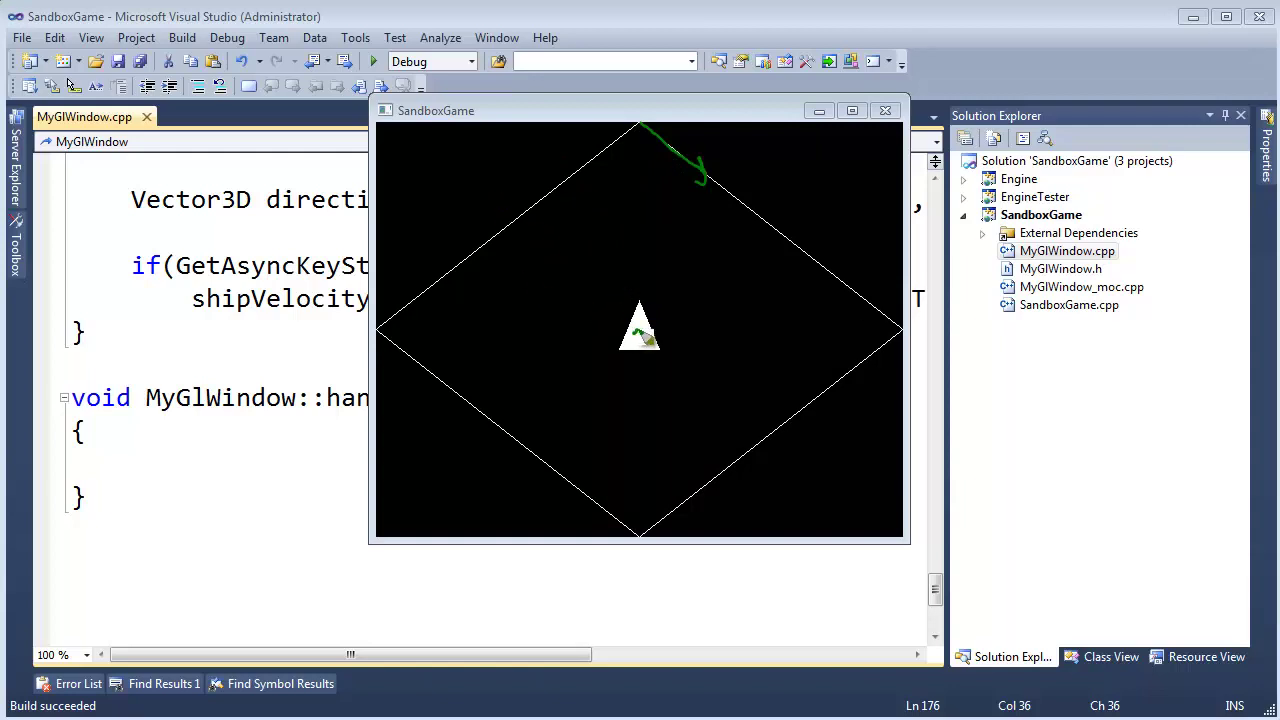
Draw a green line from the diamond's apex to the ship, dot the apex, and stroke along the right wall
{"action": "mouse_move", "coordinate": [548, 275]}
{"action": "left_mouse_down"}
{"action": "mouse_move", "coordinate": [494, 200]}
{"action": "mouse_move", "coordinate": [551, 305]}
{"action": "left_mouse_up"}
{"action": "left_click_drag", "start_coordinate": [647, 133], "coordinate": [651, 334]}
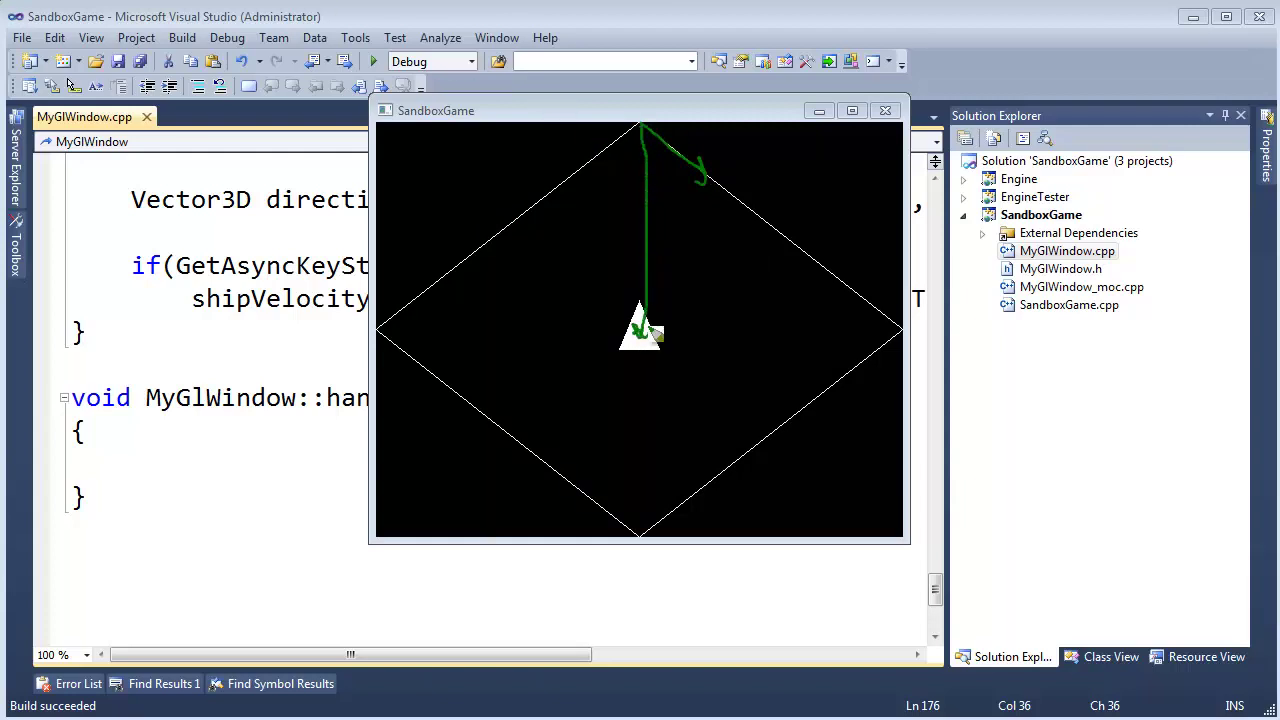
{"action": "left_click", "coordinate": [638, 127]}
{"action": "mouse_move", "coordinate": [644, 144]}
{"action": "left_mouse_down"}
{"action": "mouse_move", "coordinate": [698, 170]}
{"action": "mouse_move", "coordinate": [652, 184]}
{"action": "mouse_move", "coordinate": [672, 206]}
{"action": "mouse_move", "coordinate": [698, 204]}
{"action": "mouse_move", "coordinate": [676, 210]}
{"action": "left_mouse_up"}
Draw a green arrow with an arrowhead running down-left from the diamond's apex
{"action": "left_click", "coordinate": [570, 203]}
{"action": "left_click_drag", "start_coordinate": [571, 203], "coordinate": [638, 126]}
{"action": "mouse_move", "coordinate": [583, 205]}
{"action": "left_mouse_down"}
{"action": "mouse_move", "coordinate": [580, 194]}
{"action": "mouse_move", "coordinate": [586, 206]}
{"action": "mouse_move", "coordinate": [630, 186]}
{"action": "mouse_move", "coordinate": [612, 184]}
{"action": "left_mouse_up"}
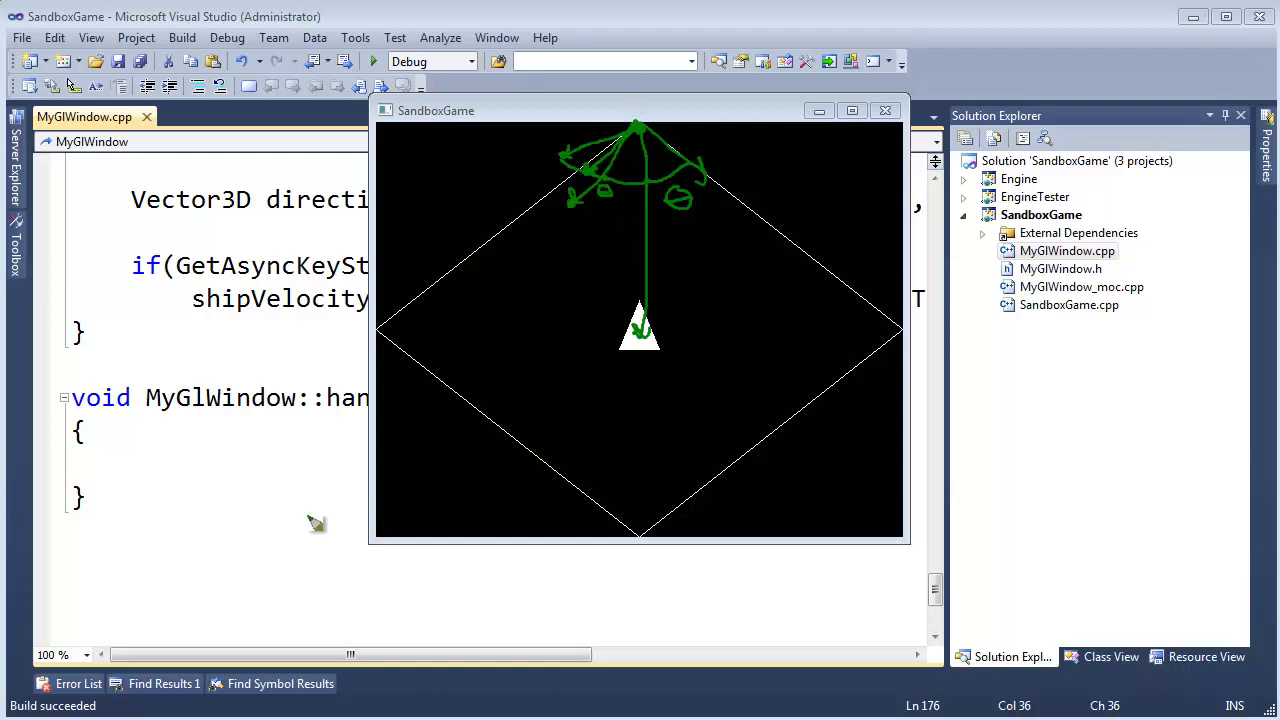
Switch to blue ink and handwrite 'a·b =' below the code editor
{"action": "left_click", "coordinate": [188, 100]}
{"action": "mouse_move", "coordinate": [135, 602]}
{"action": "left_mouse_down"}
{"action": "mouse_move", "coordinate": [131, 615]}
{"action": "mouse_move", "coordinate": [140, 575]}
{"action": "mouse_move", "coordinate": [184, 615]}
{"action": "mouse_move", "coordinate": [192, 560]}
{"action": "left_mouse_up"}
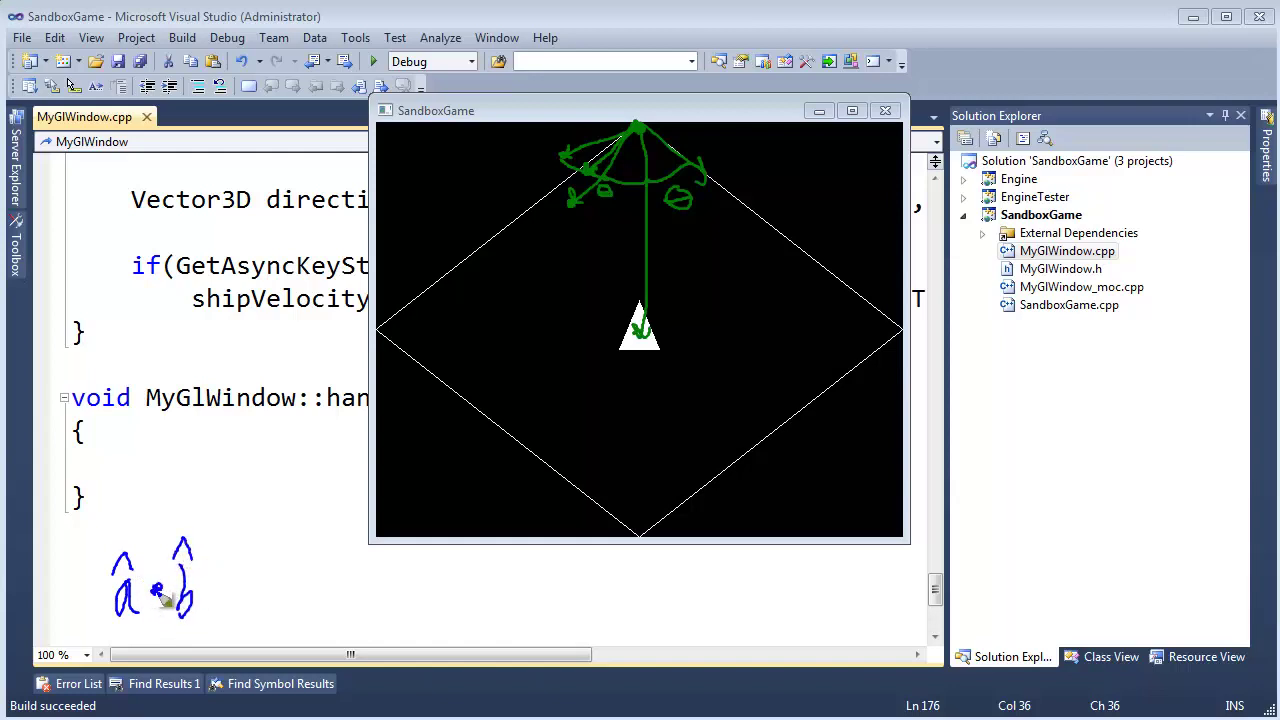
{"action": "left_click", "coordinate": [157, 590]}
{"action": "mouse_move", "coordinate": [228, 587]}
{"action": "left_mouse_down"}
{"action": "mouse_move", "coordinate": [260, 610]}
{"action": "mouse_move", "coordinate": [297, 606]}
{"action": "left_mouse_up"}
Continue the formula with |a||b|cosθ, followed by plus and minus signs
{"action": "left_click_drag", "start_coordinate": [314, 560], "coordinate": [316, 612]}
{"action": "mouse_move", "coordinate": [328, 562]}
{"action": "left_mouse_down"}
{"action": "mouse_move", "coordinate": [331, 612]}
{"action": "mouse_move", "coordinate": [416, 588]}
{"action": "mouse_move", "coordinate": [428, 601]}
{"action": "mouse_move", "coordinate": [474, 589]}
{"action": "mouse_move", "coordinate": [452, 600]}
{"action": "mouse_move", "coordinate": [470, 592]}
{"action": "mouse_move", "coordinate": [455, 605]}
{"action": "mouse_move", "coordinate": [468, 616]}
{"action": "mouse_move", "coordinate": [473, 606]}
{"action": "left_mouse_up"}
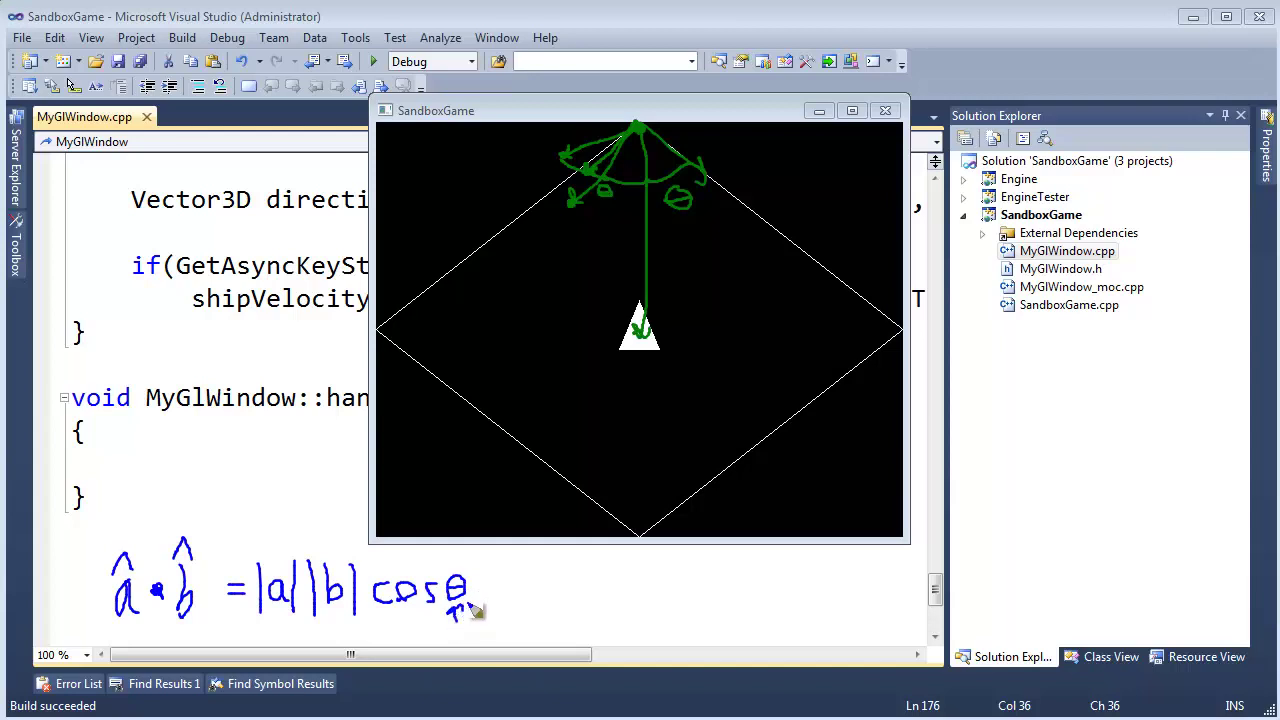
{"action": "mouse_move", "coordinate": [603, 576]}
{"action": "left_mouse_down"}
{"action": "mouse_move", "coordinate": [600, 614]}
{"action": "mouse_move", "coordinate": [615, 595]}
{"action": "left_mouse_up"}
{"action": "left_click_drag", "start_coordinate": [697, 597], "coordinate": [730, 597]}
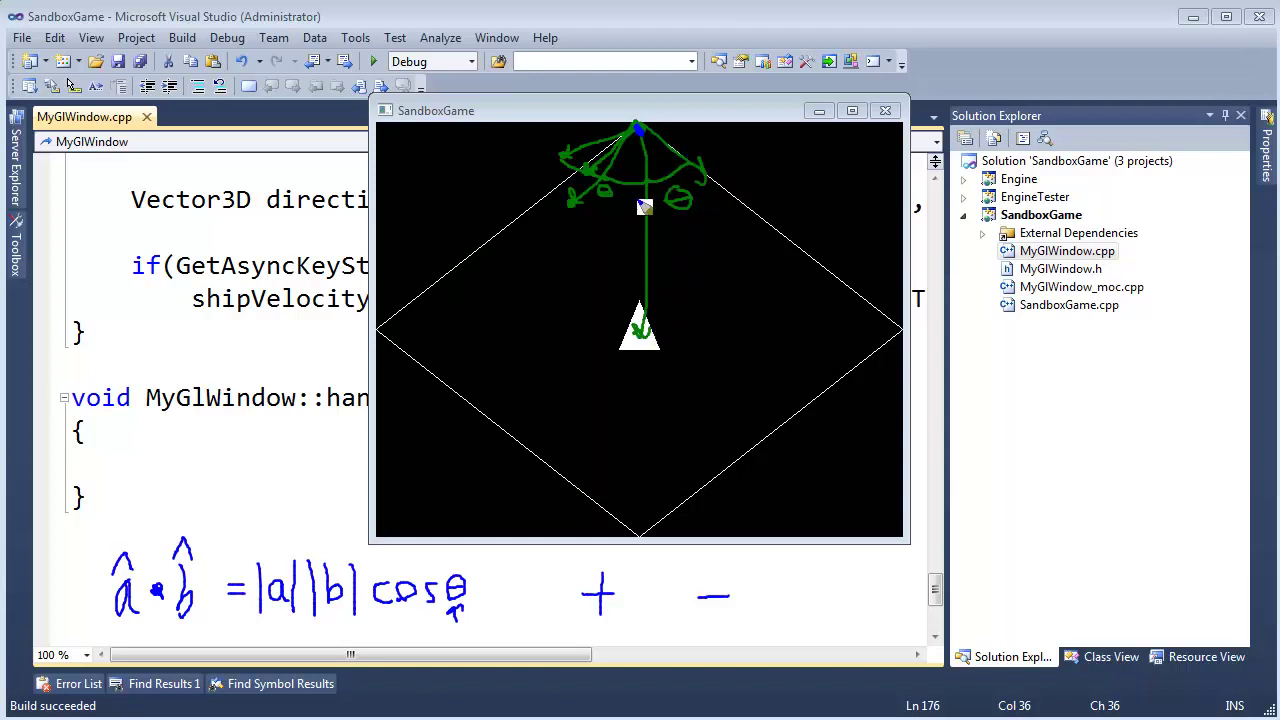
Underline a, strike through |a||b|cos, and draw a box around the a·b term
{"action": "left_click_drag", "start_coordinate": [112, 631], "coordinate": [167, 629]}
{"action": "mouse_move", "coordinate": [445, 562]}
{"action": "left_mouse_down"}
{"action": "mouse_move", "coordinate": [272, 626]}
{"action": "mouse_move", "coordinate": [352, 592]}
{"action": "mouse_move", "coordinate": [440, 618]}
{"action": "left_mouse_up"}
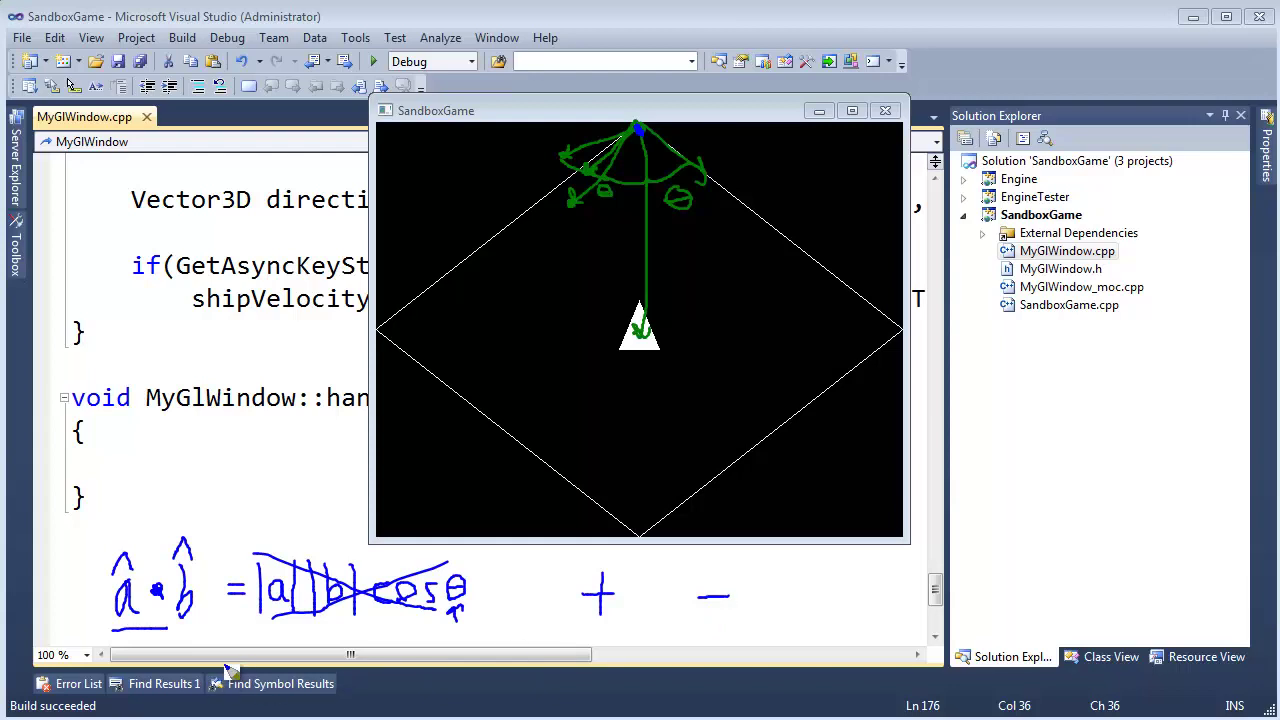
{"action": "mouse_move", "coordinate": [120, 628]}
{"action": "left_mouse_down"}
{"action": "mouse_move", "coordinate": [208, 626]}
{"action": "mouse_move", "coordinate": [184, 487]}
{"action": "mouse_move", "coordinate": [110, 590]}
{"action": "mouse_move", "coordinate": [140, 638]}
{"action": "left_mouse_up"}
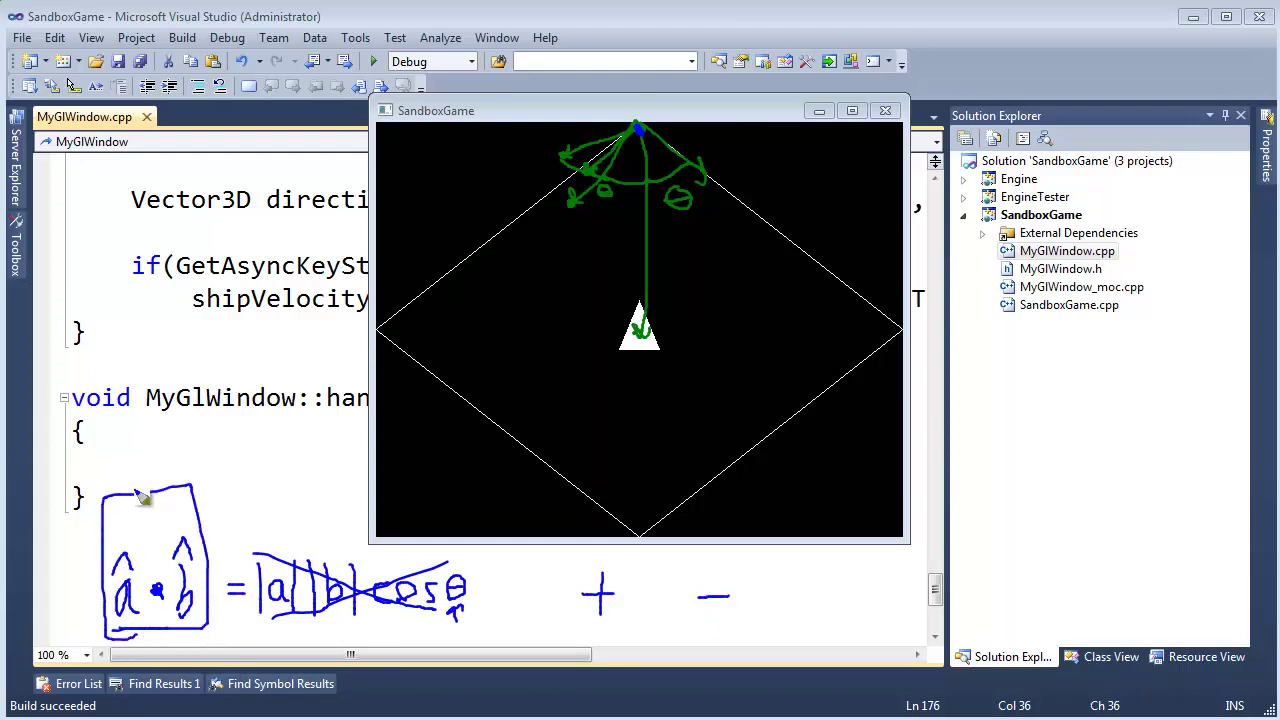